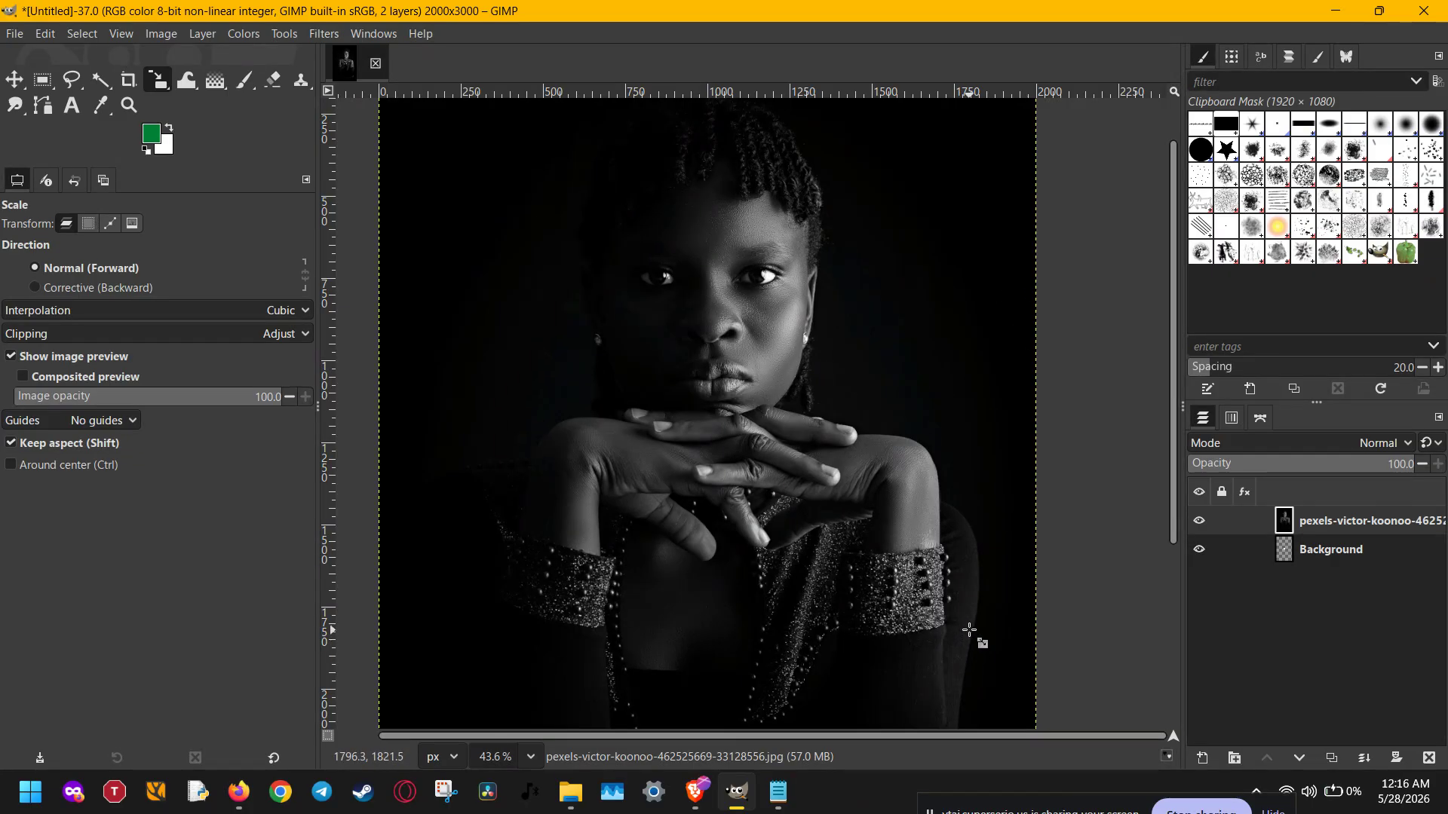
- Add a text layer reading "text" over the portrait photo with the Text tool
{"action": "left_click", "coordinate": [1316, 550]}
{"action": "left_click", "coordinate": [1318, 515]}
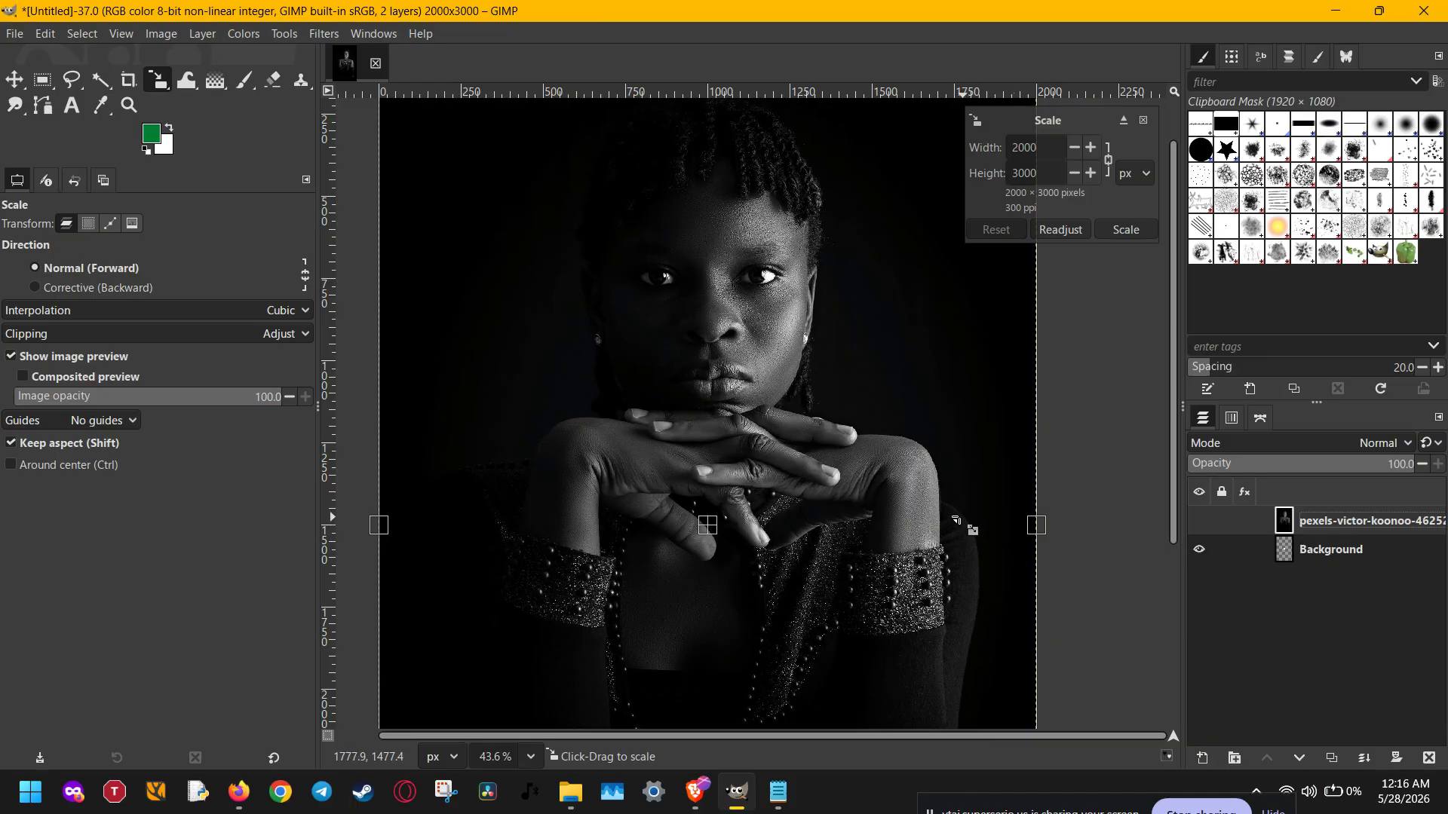
{"action": "left_click", "coordinate": [73, 109]}
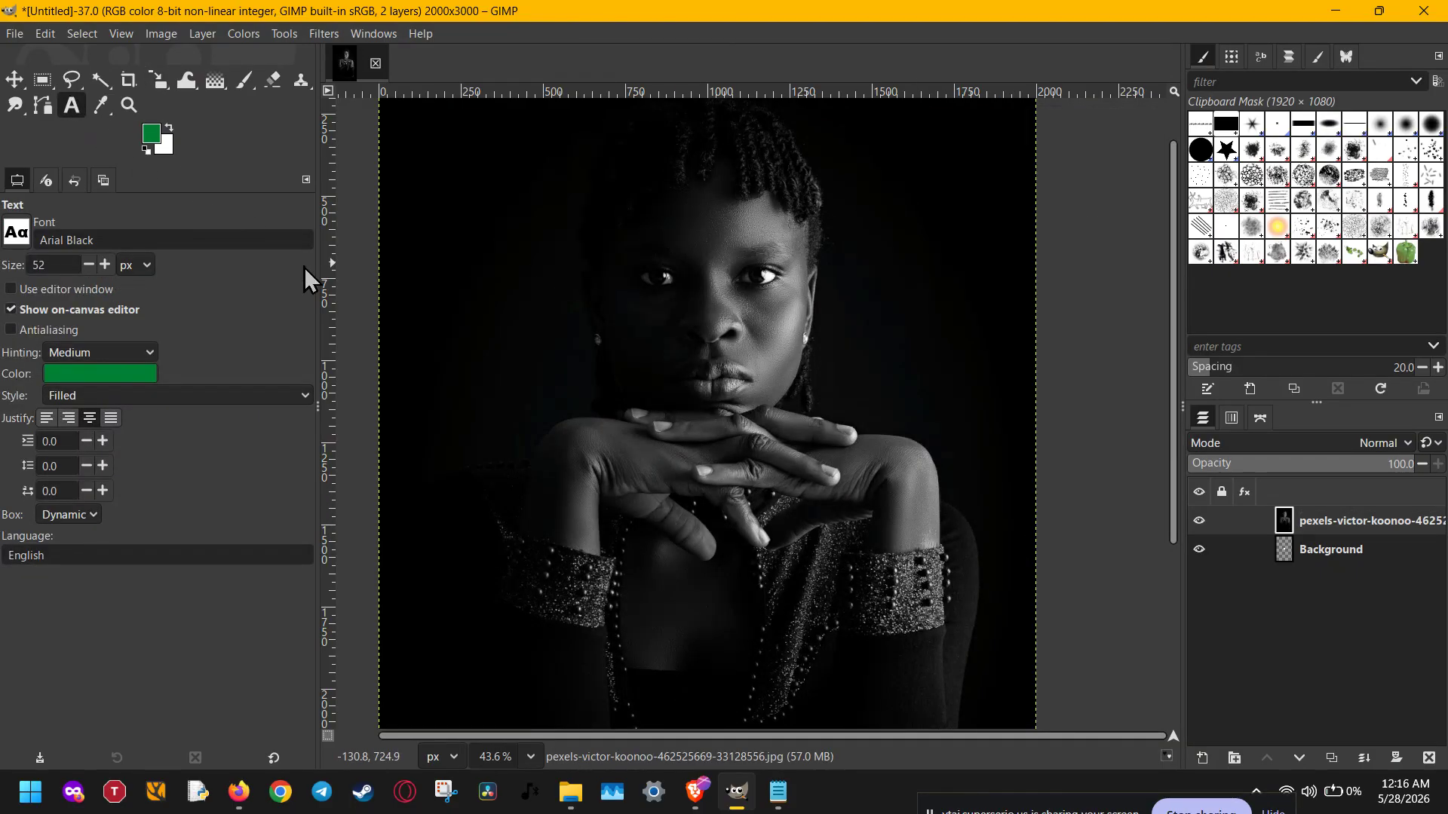
{"action": "left_click", "coordinate": [491, 345]}
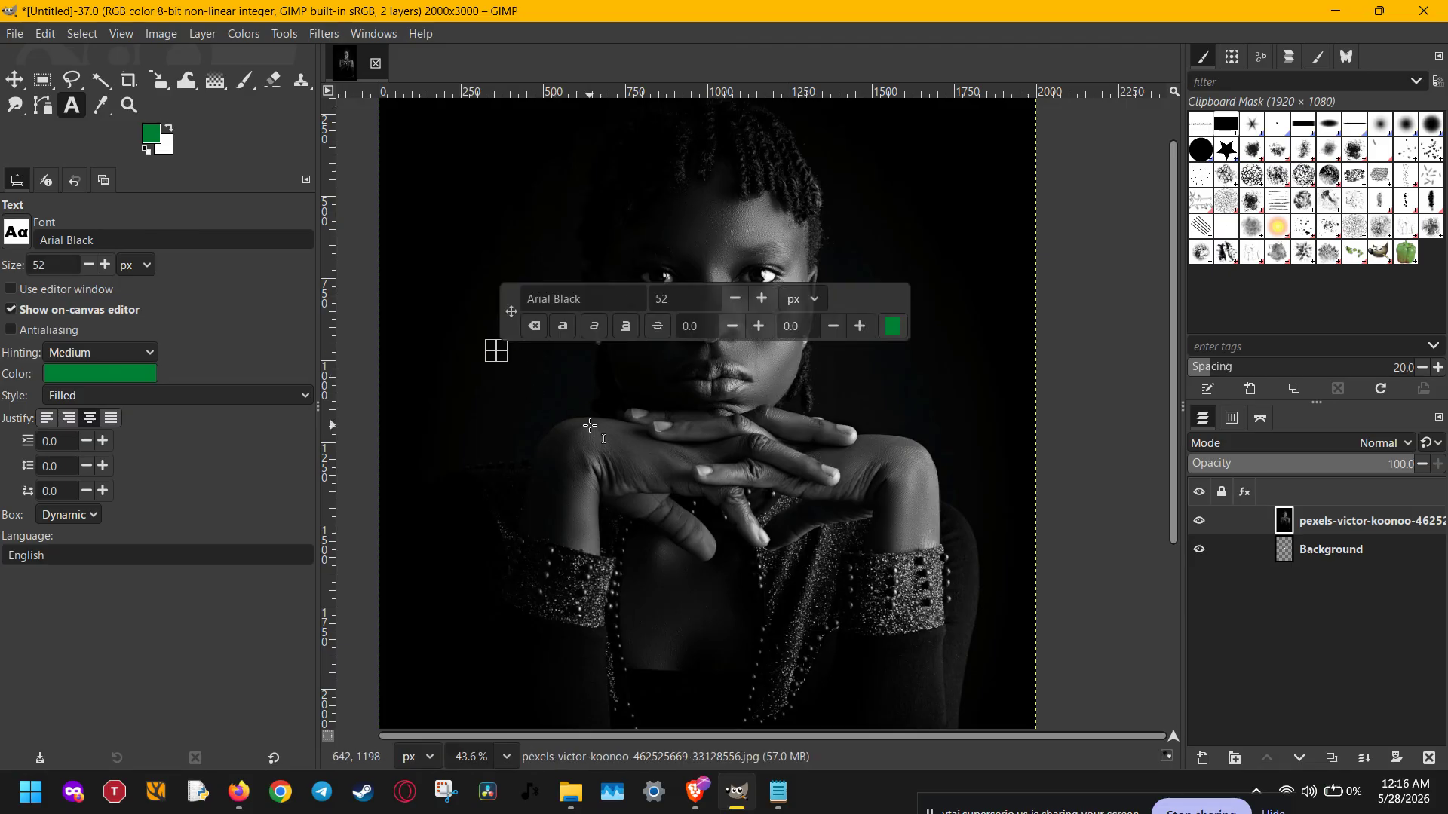
{"action": "type", "text": "text"}
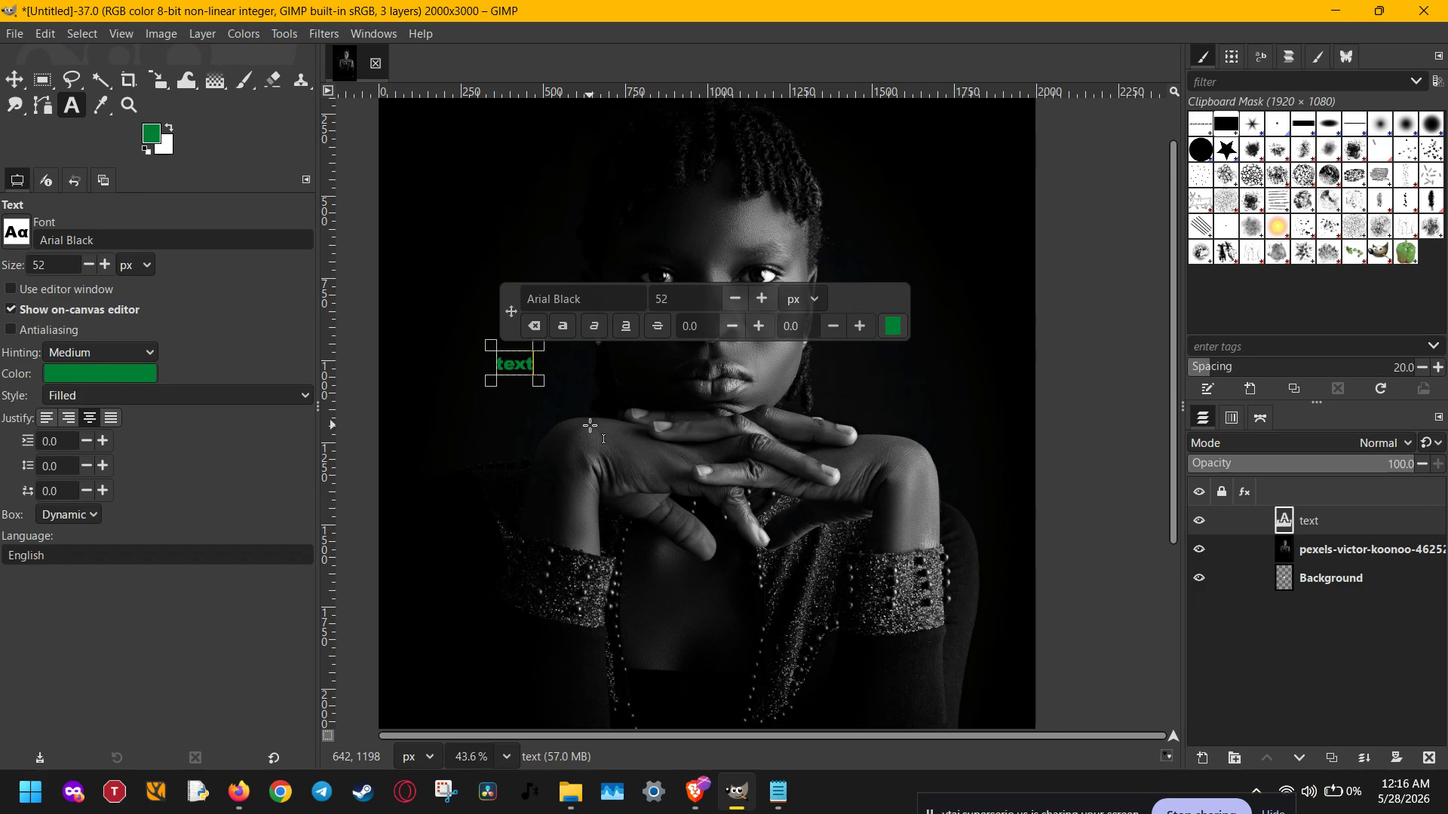
- Set the font size of all the green text on the canvas to 752 px
{"action": "key", "text": "ctrl+a"}
{"action": "left_click", "coordinate": [678, 292]}
{"action": "type", "text": "5"}
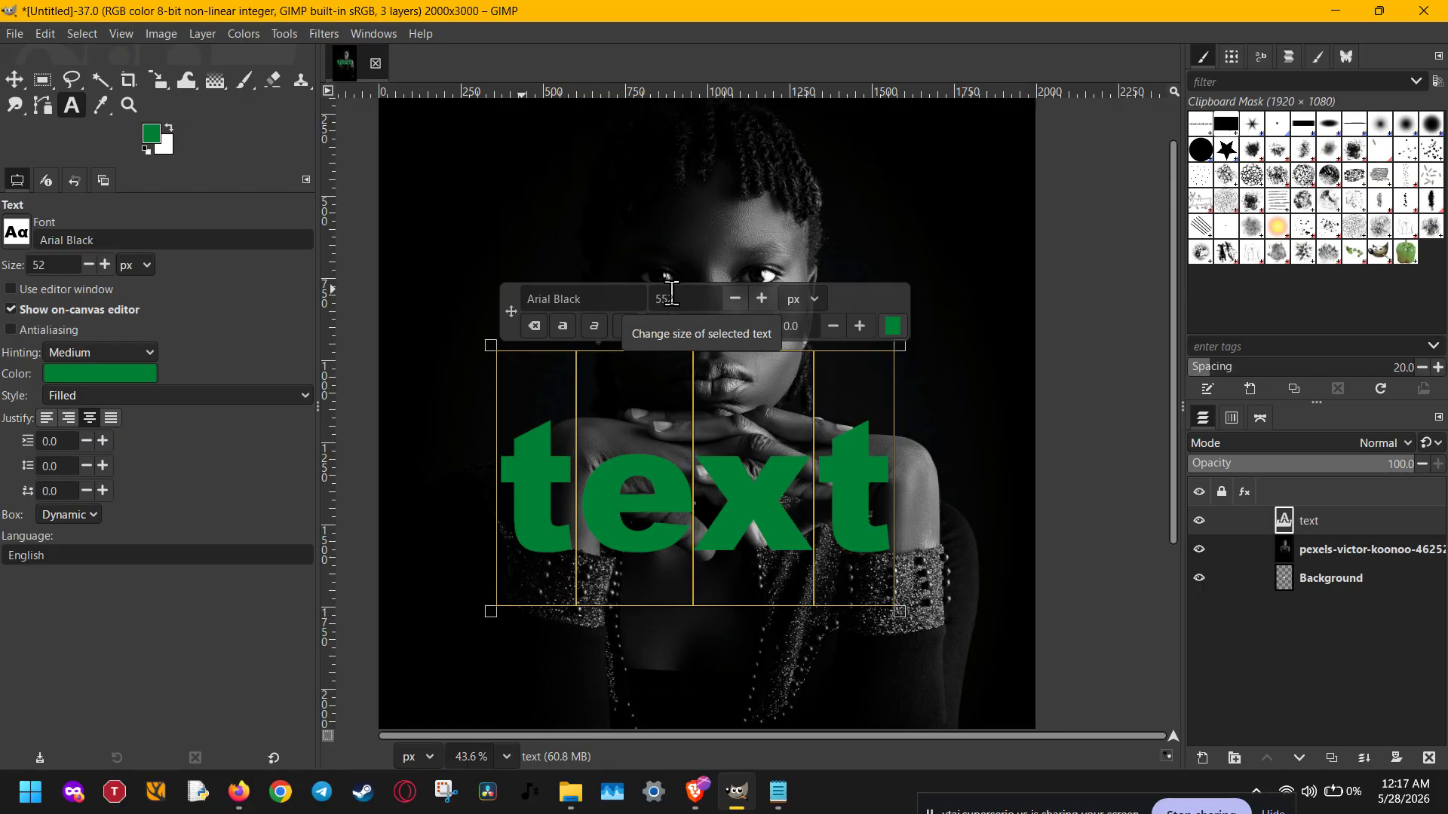
{"action": "key", "text": "Delete"}
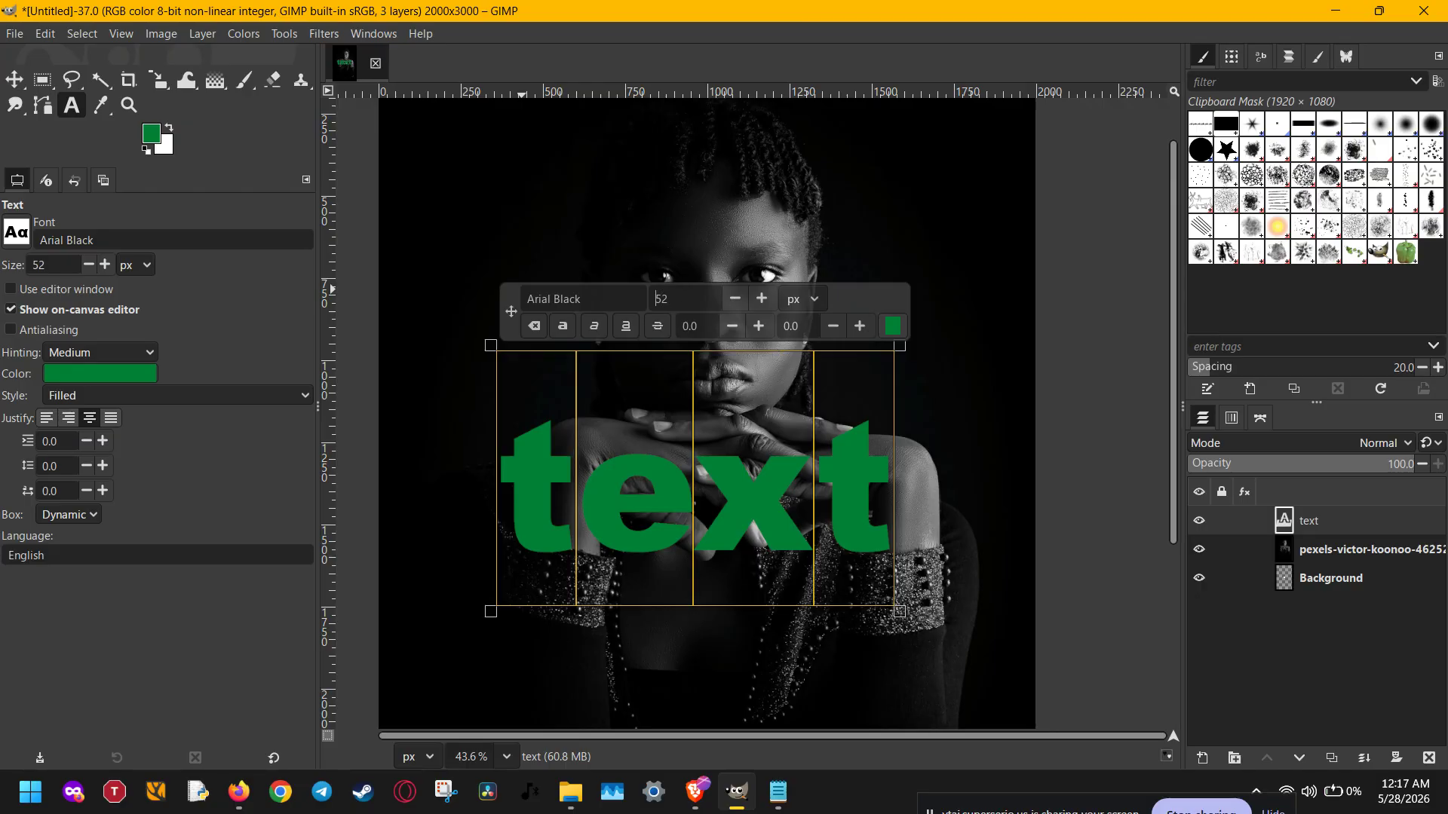
{"action": "key", "text": "Return"}
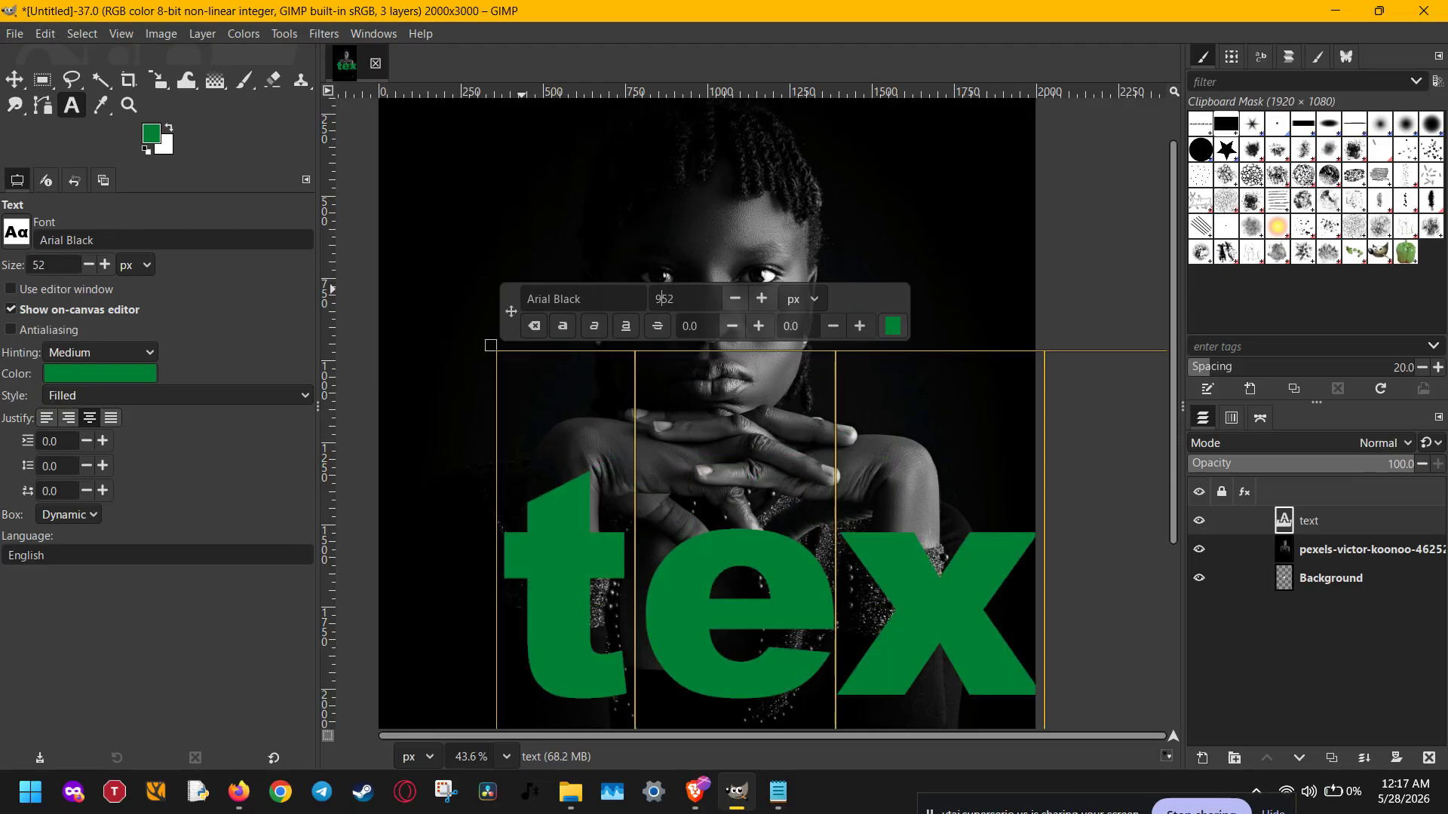
{"action": "type", "text": "7"}
{"action": "key", "text": "Return"}
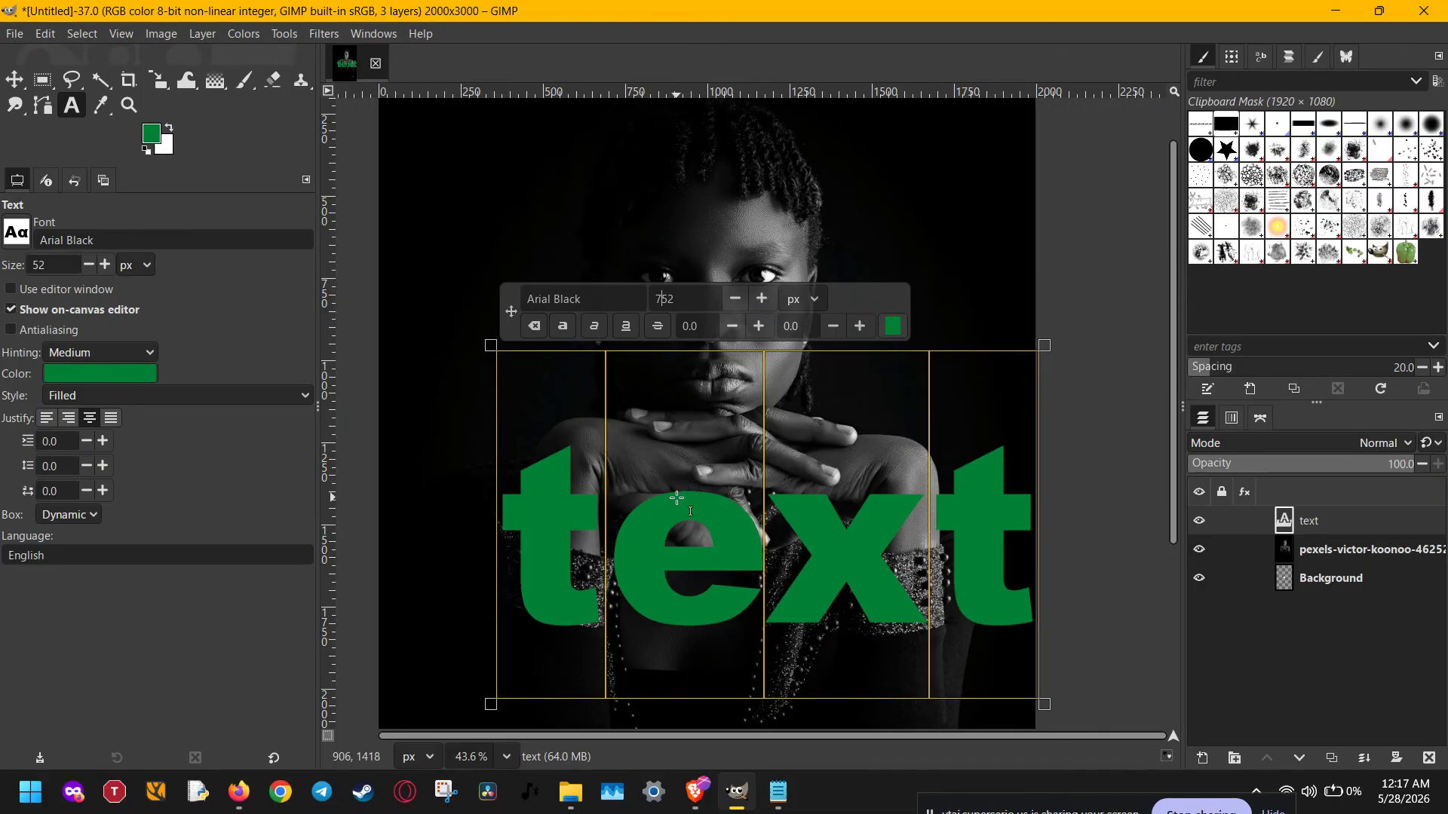
{"action": "type", "text": "5"}
{"action": "key", "text": "BackSpace"}
{"action": "key", "text": "Escape"}
{"action": "key", "text": "shift+s"}
{"action": "left_click", "coordinate": [733, 549]}
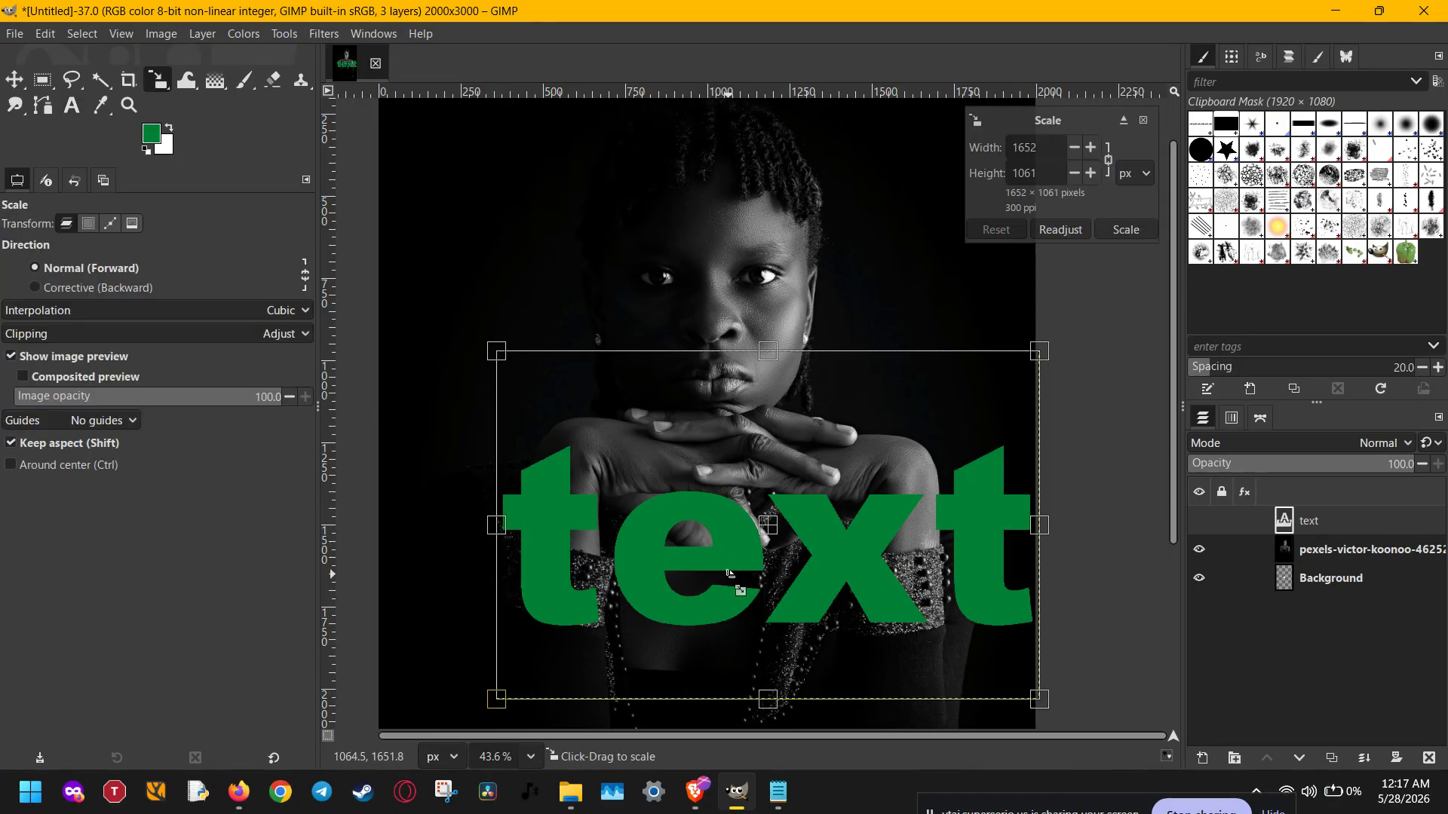
{"action": "left_click_drag", "start_coordinate": [746, 503], "coordinate": [709, 468]}
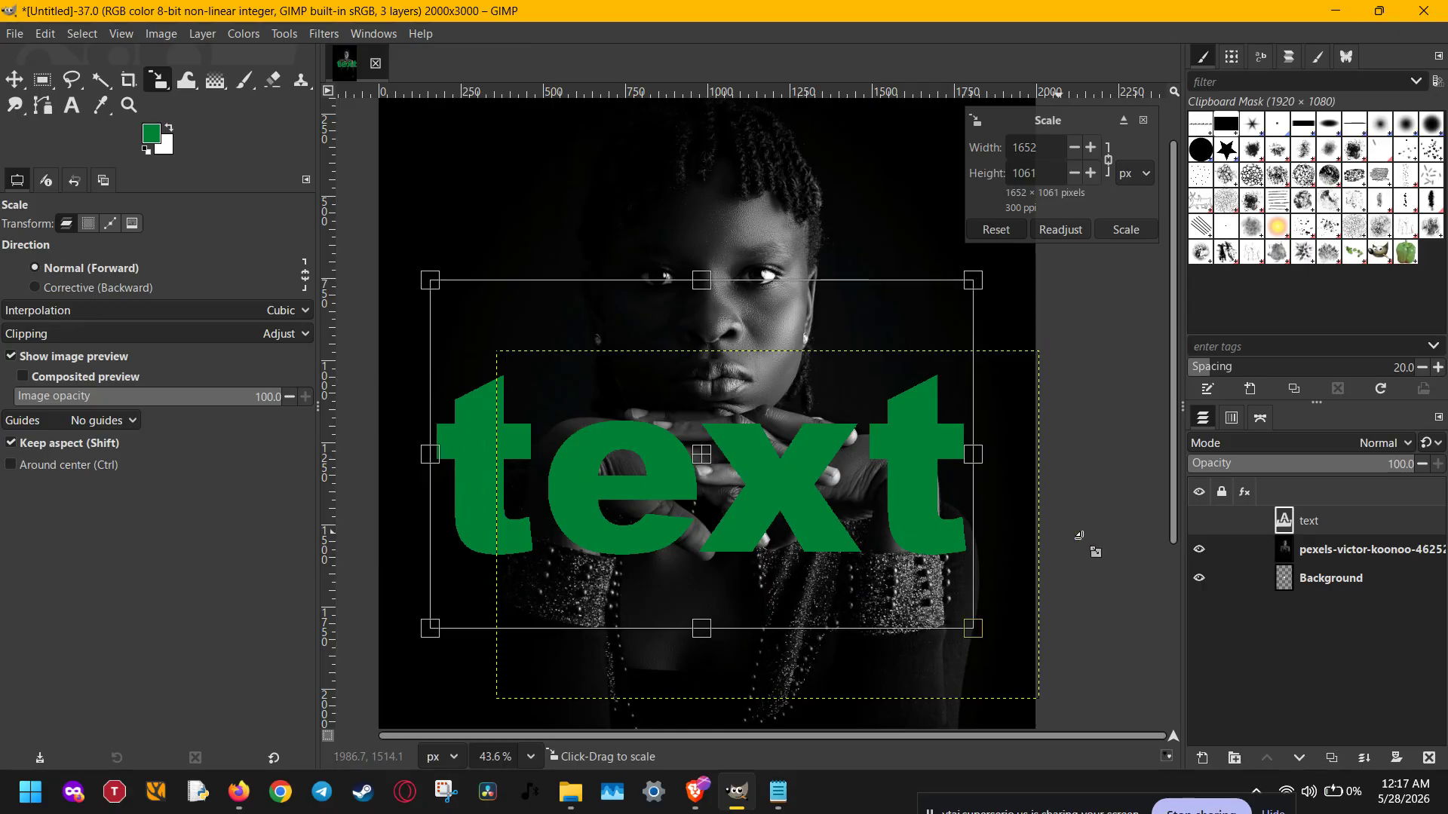
- Create a selection from the text layer's alpha and hide the text layer
{"action": "right_click", "coordinate": [1331, 516]}
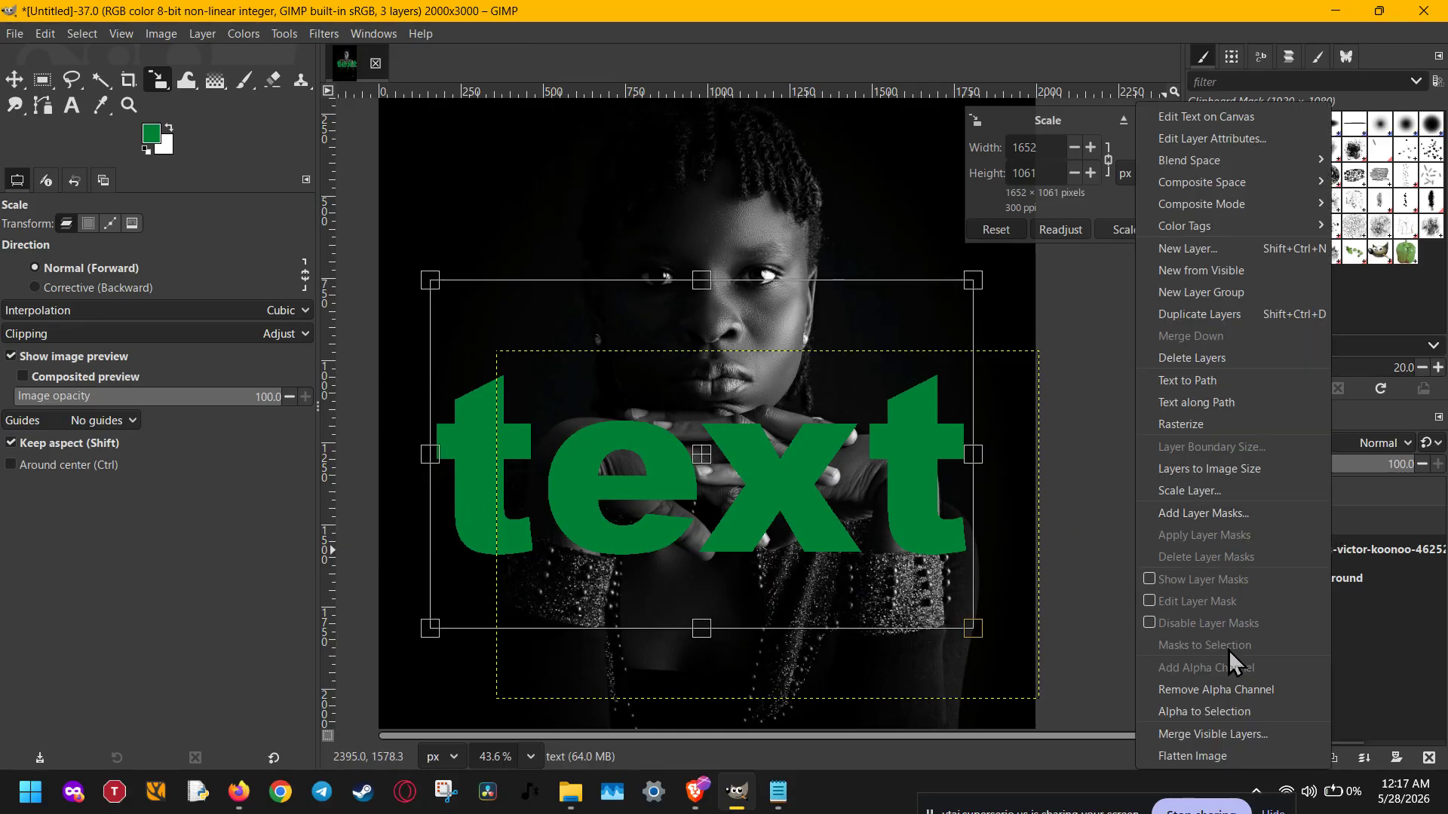
{"action": "left_click", "coordinate": [1246, 712]}
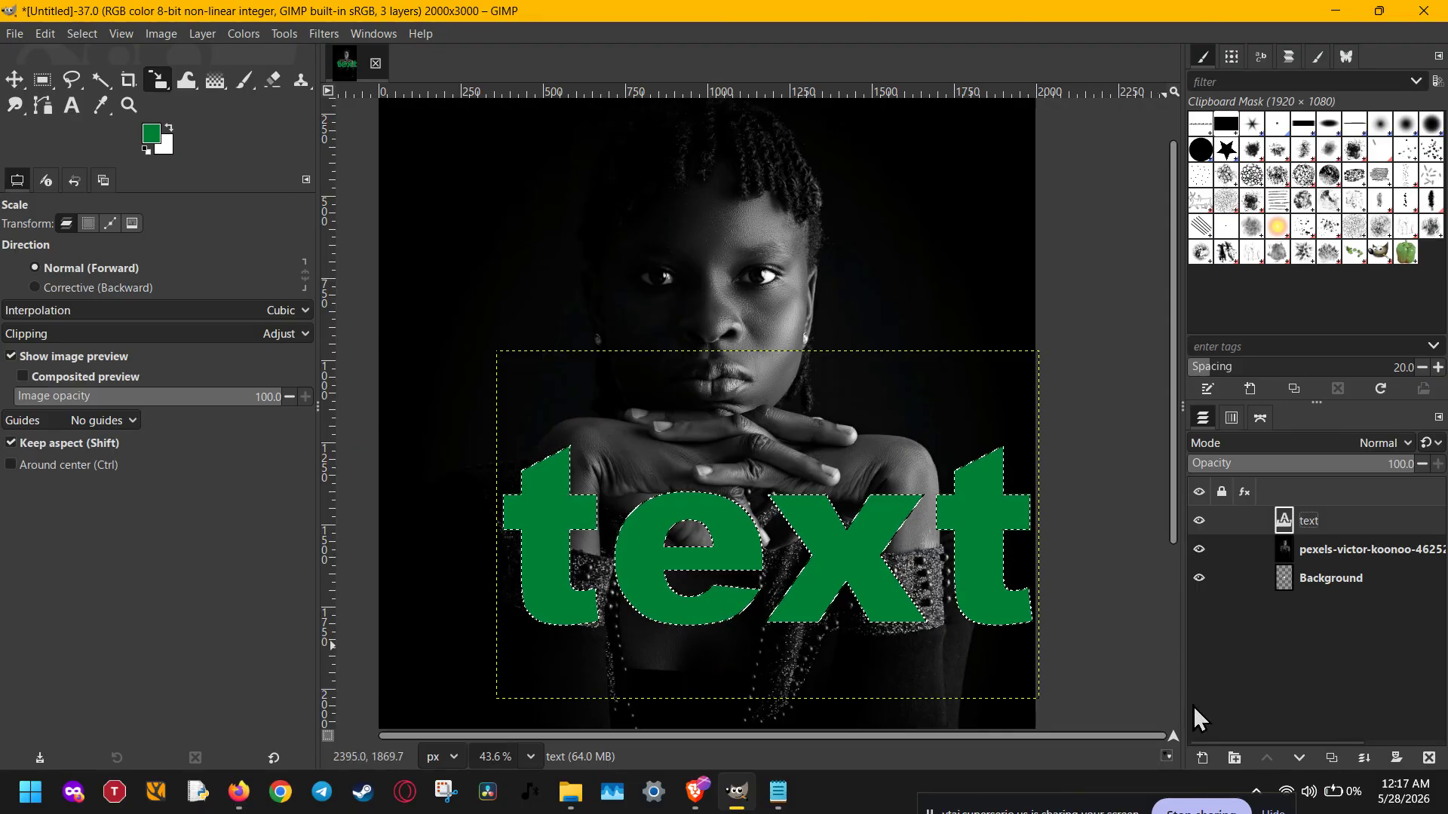
{"action": "left_click", "coordinate": [1199, 521]}
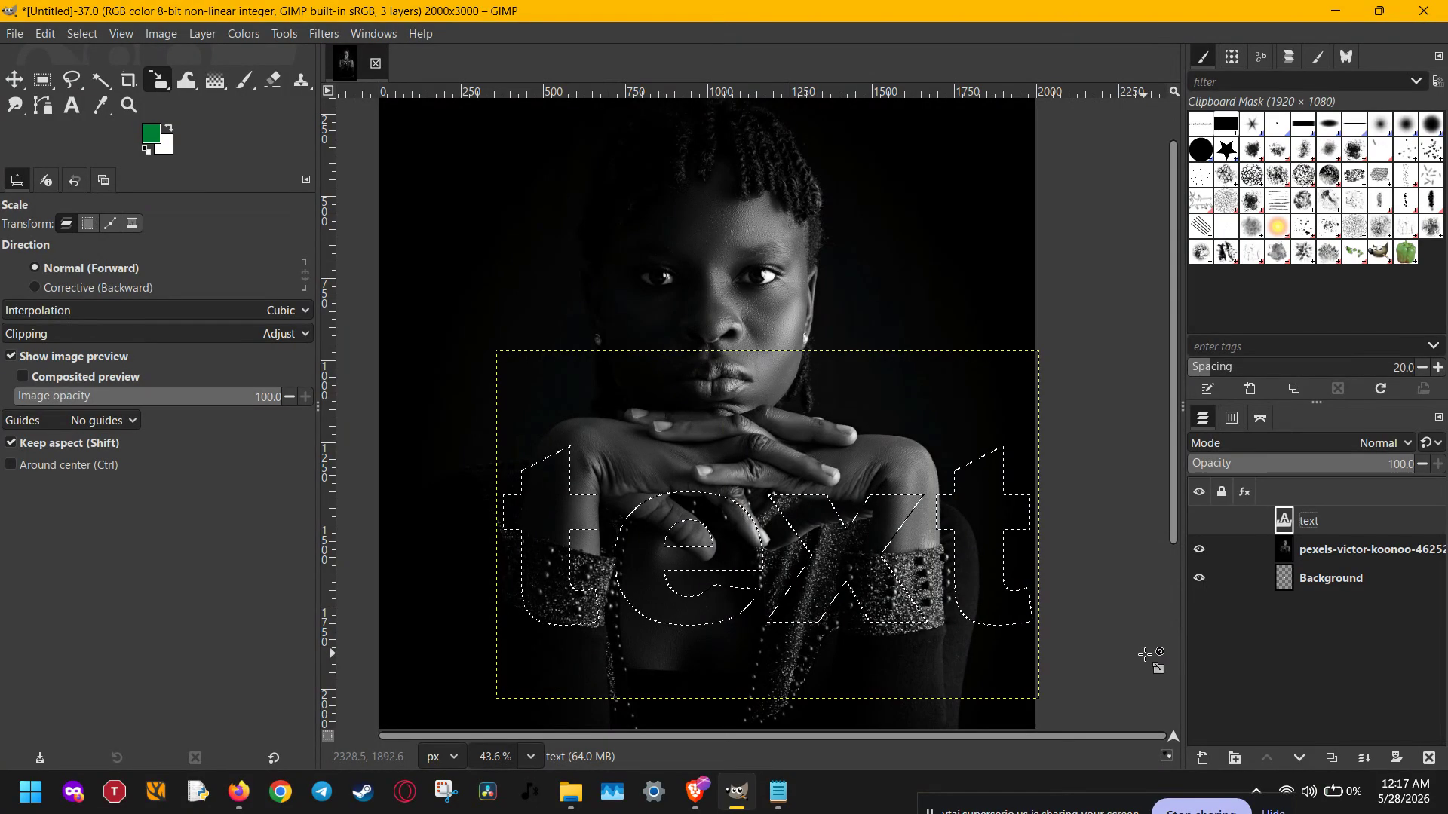
- Add a layer mask to the portrait photo layer, initialized from the current selection
{"action": "left_click", "coordinate": [1304, 555]}
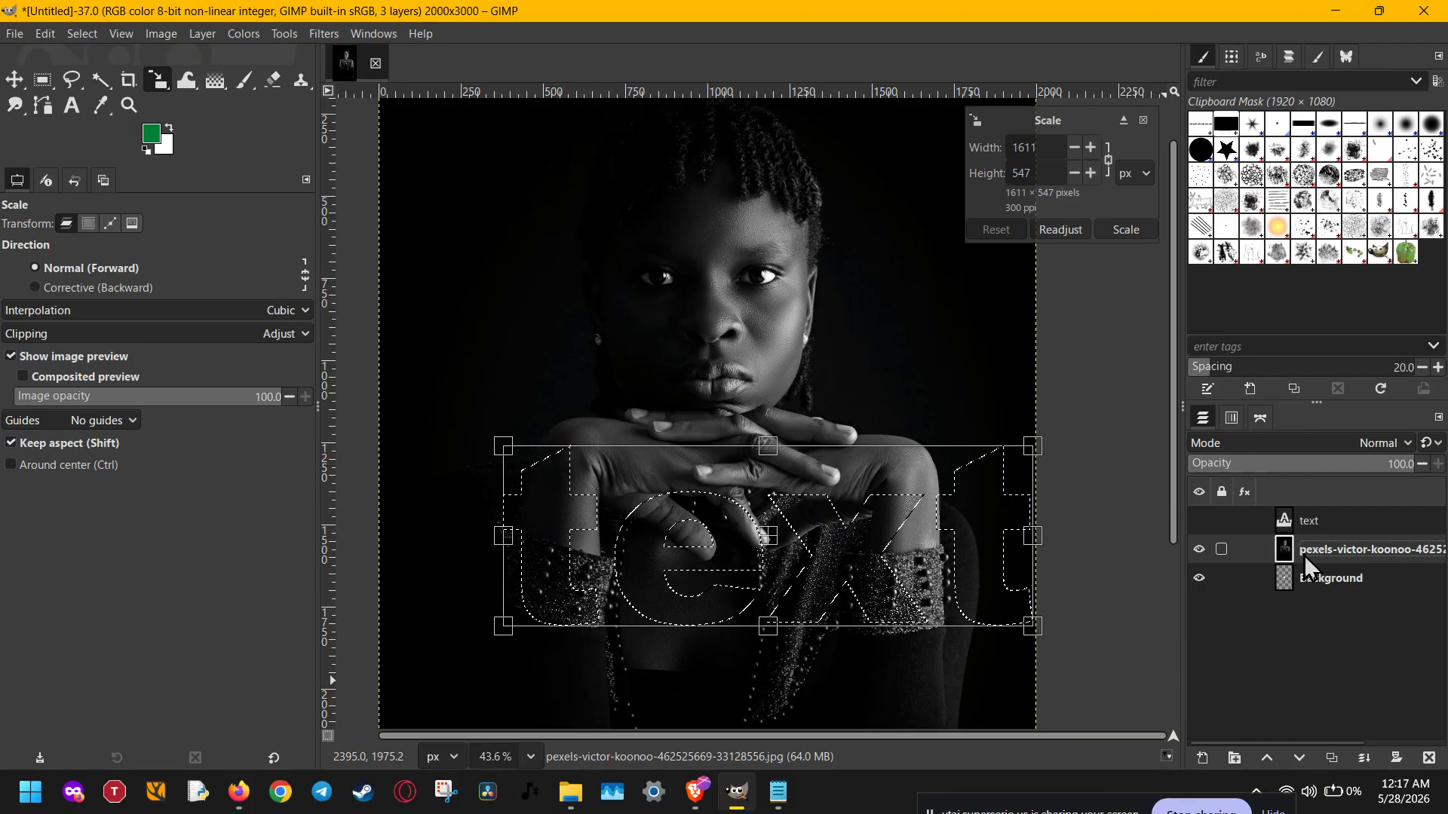
{"action": "right_click", "coordinate": [1311, 524]}
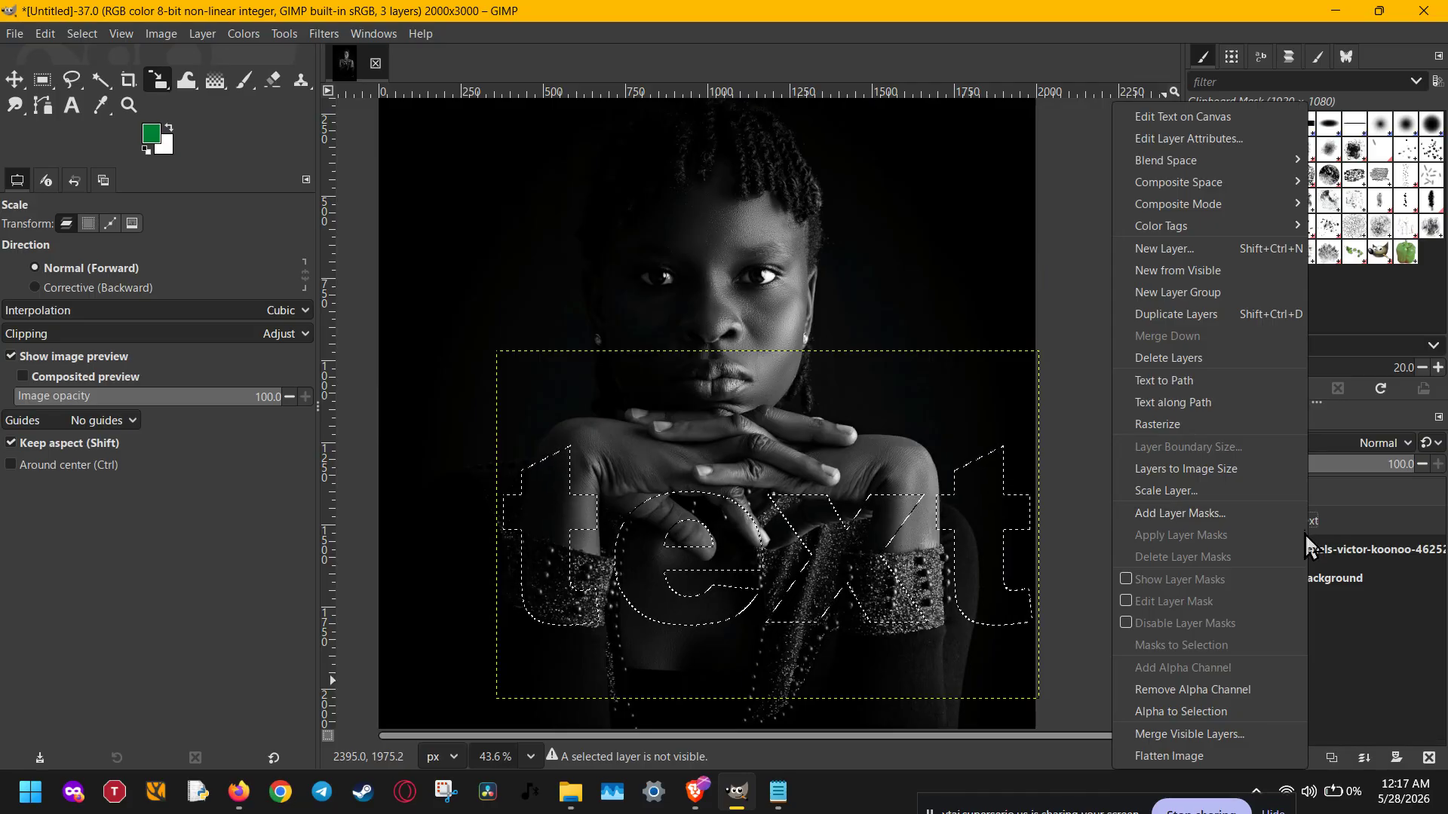
{"action": "left_click", "coordinate": [1326, 546]}
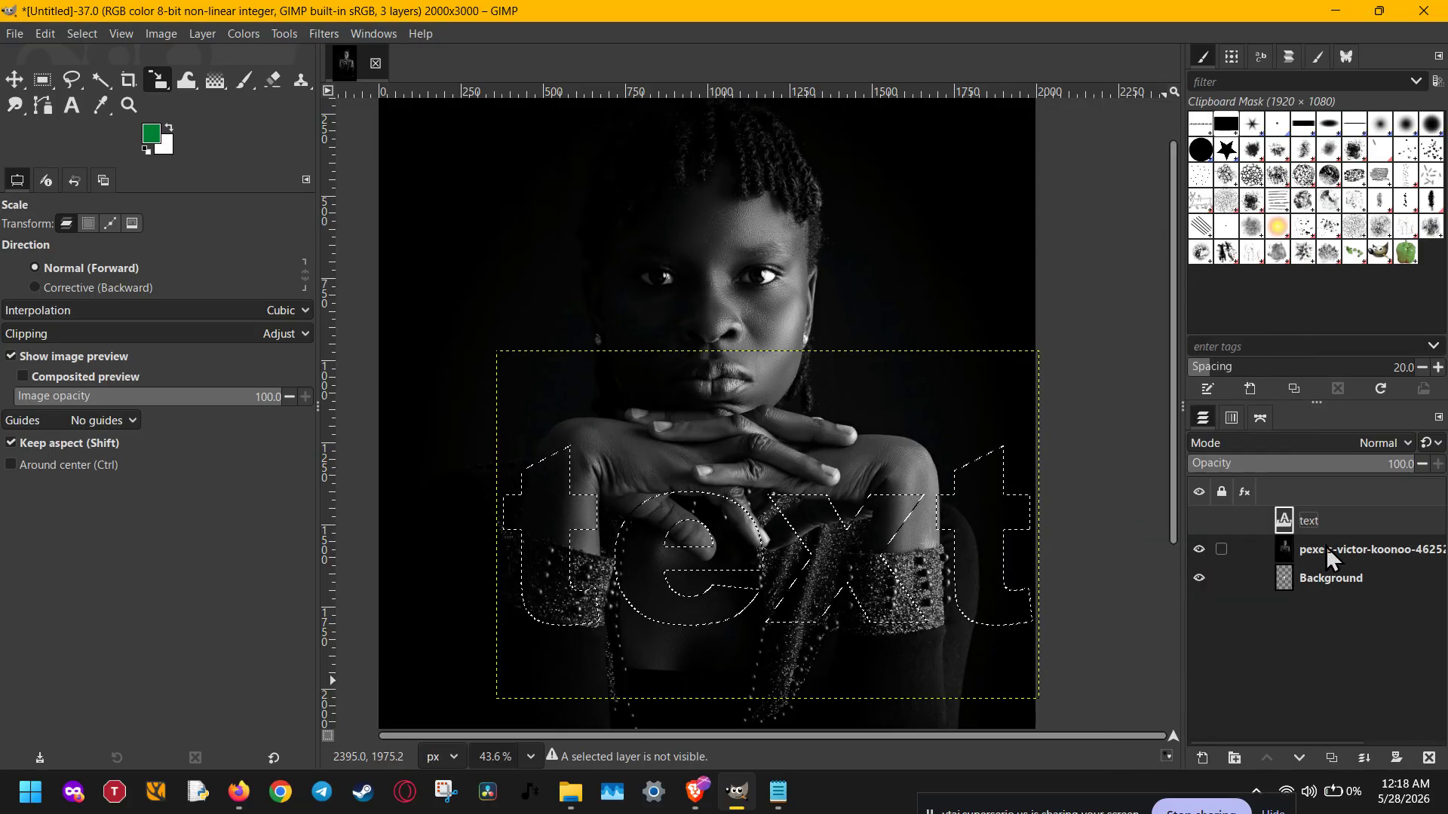
{"action": "left_click", "coordinate": [1324, 549]}
{"action": "right_click", "coordinate": [1323, 551]}
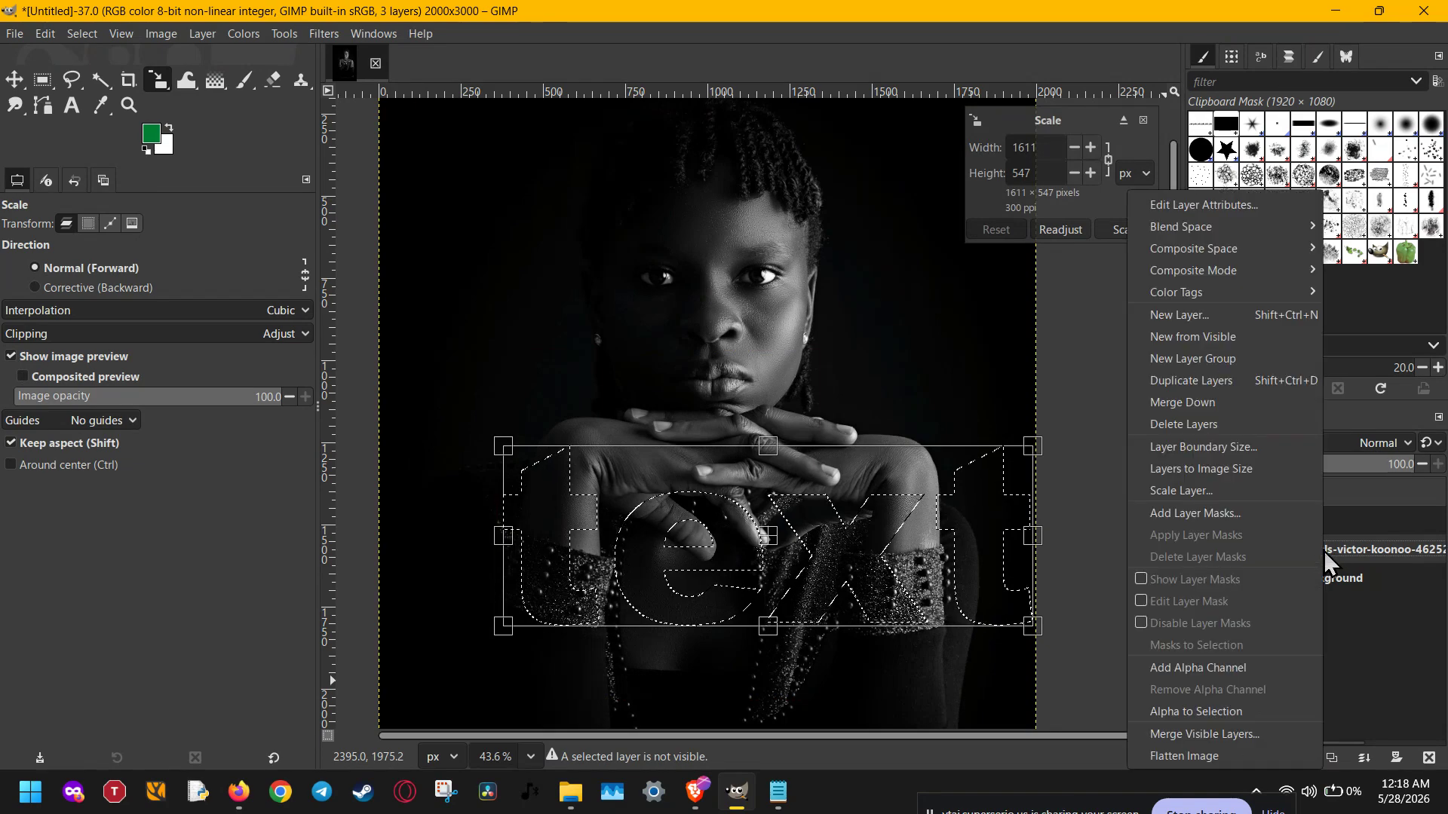
{"action": "left_click", "coordinate": [1251, 513]}
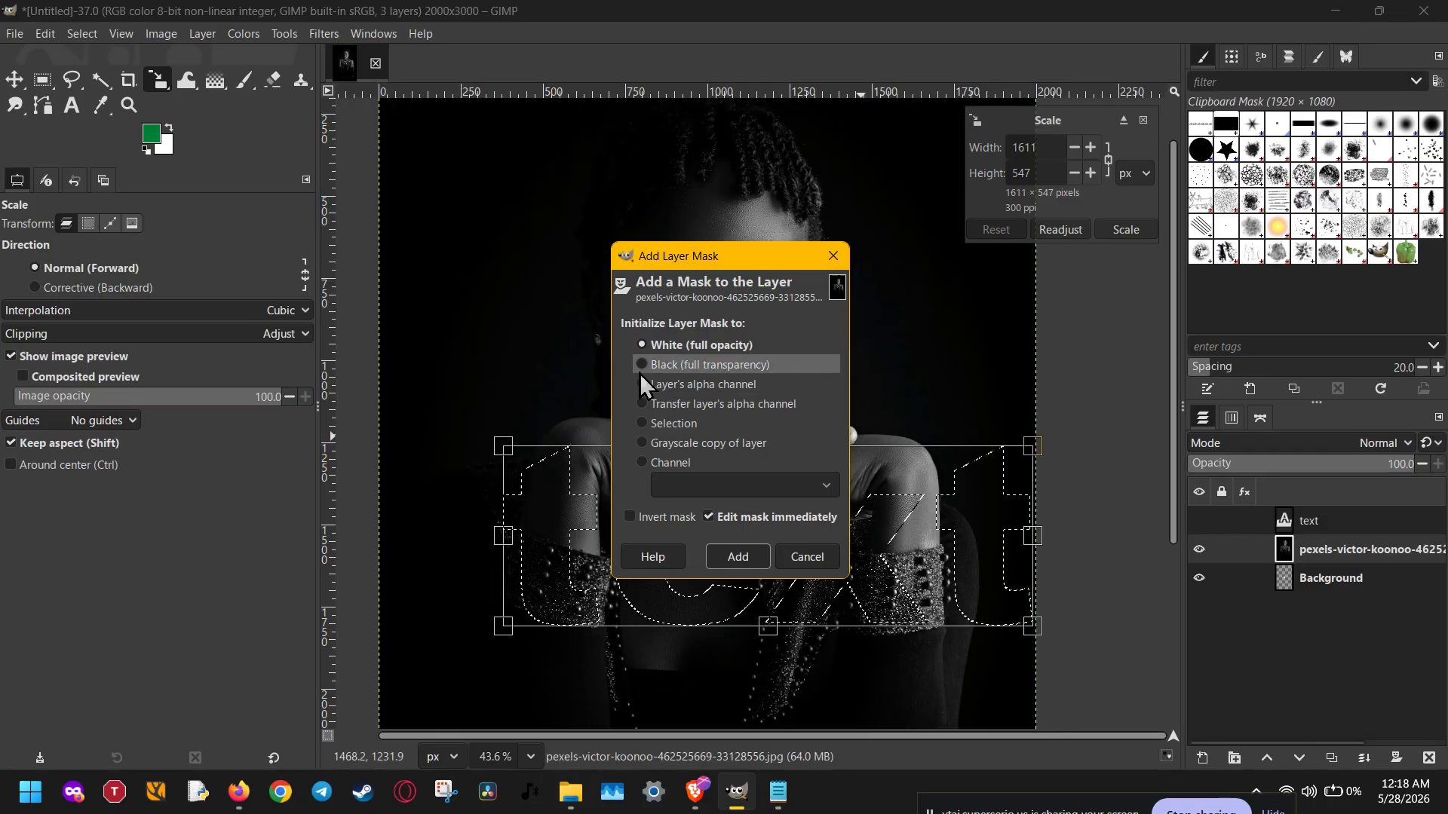
{"action": "left_click", "coordinate": [645, 424]}
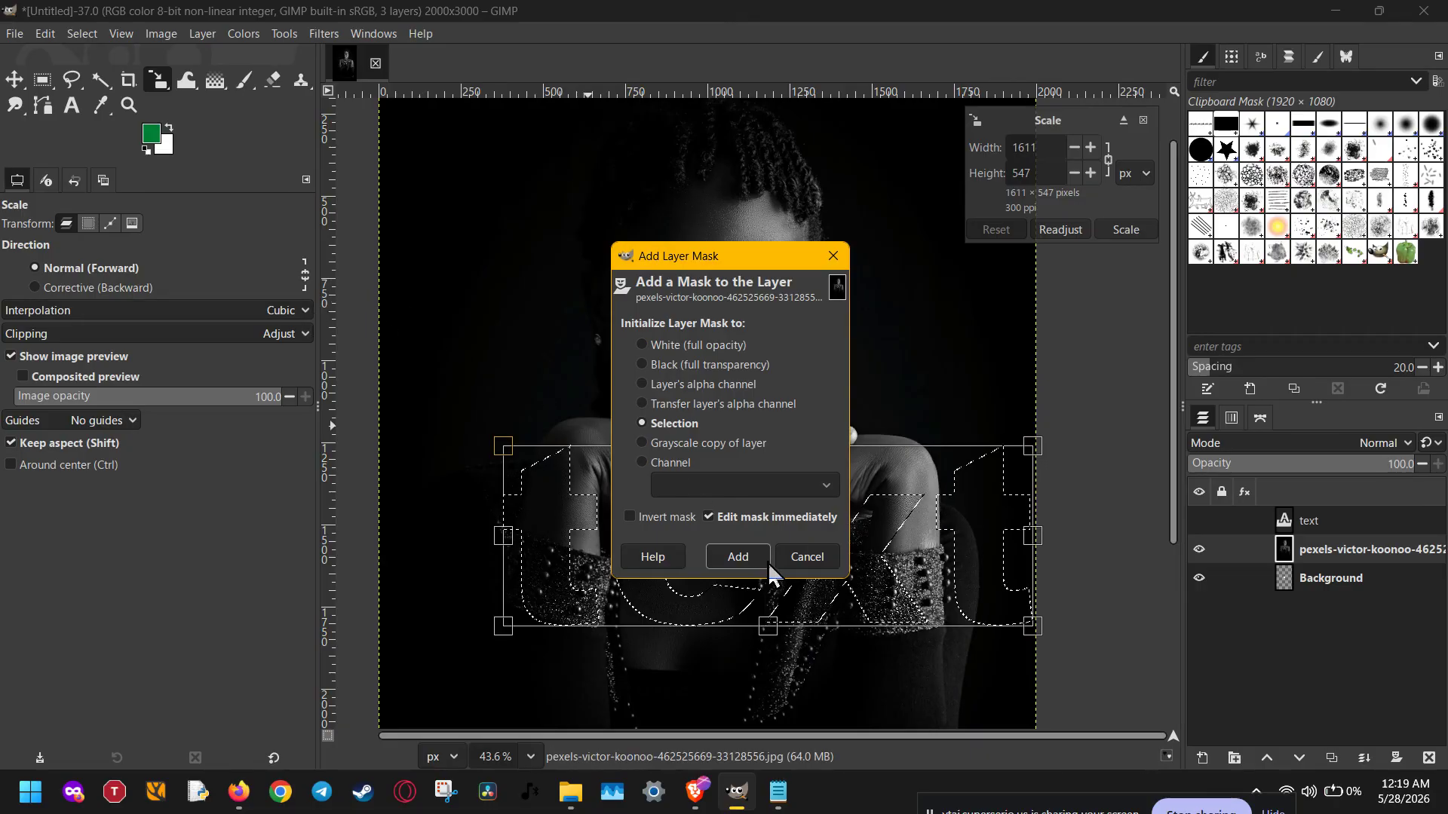
{"action": "left_click", "coordinate": [730, 557]}
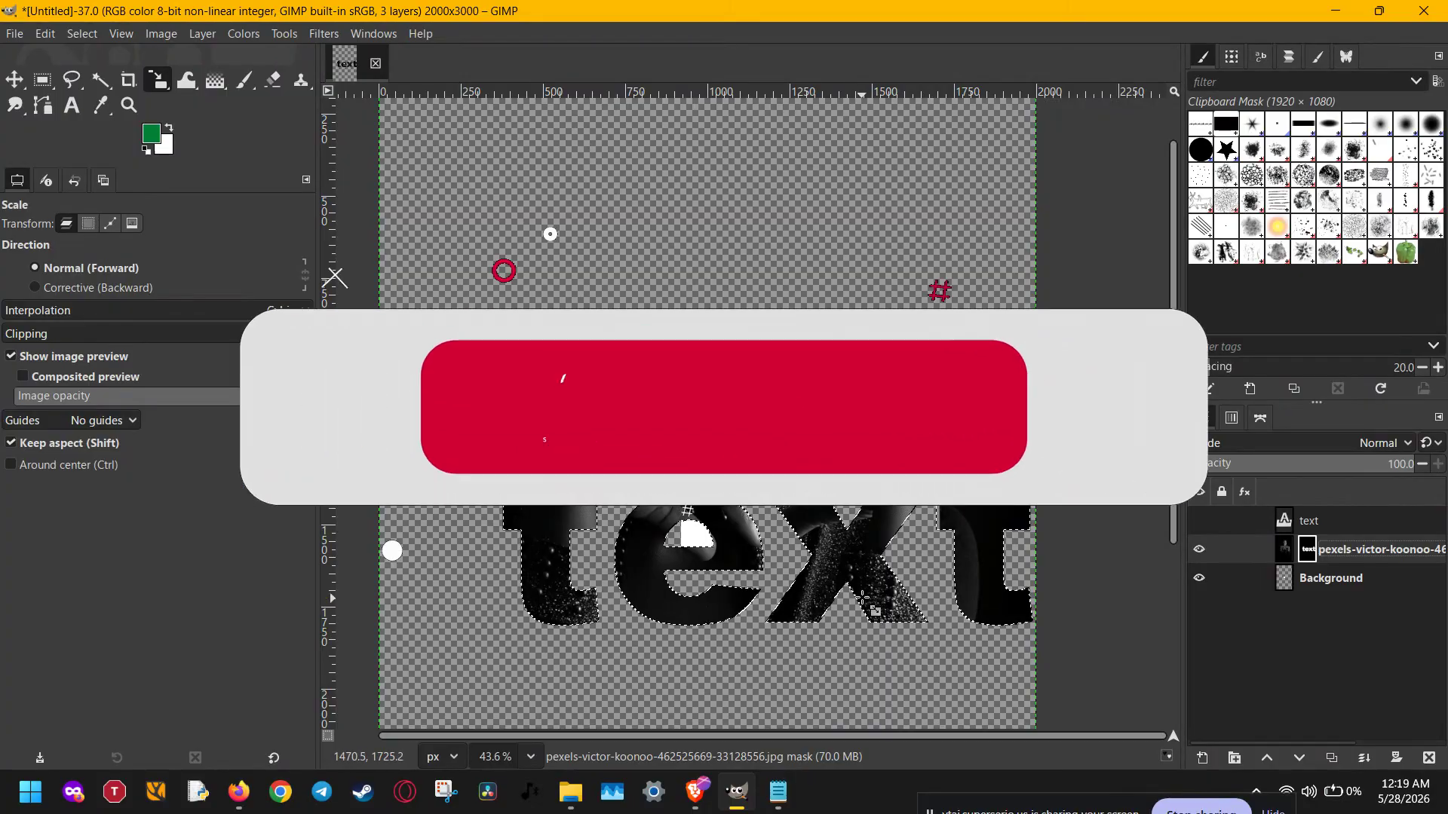
{"action": "scroll", "coordinate": [860, 590], "scroll_direction": "up", "scroll_amount": 3}
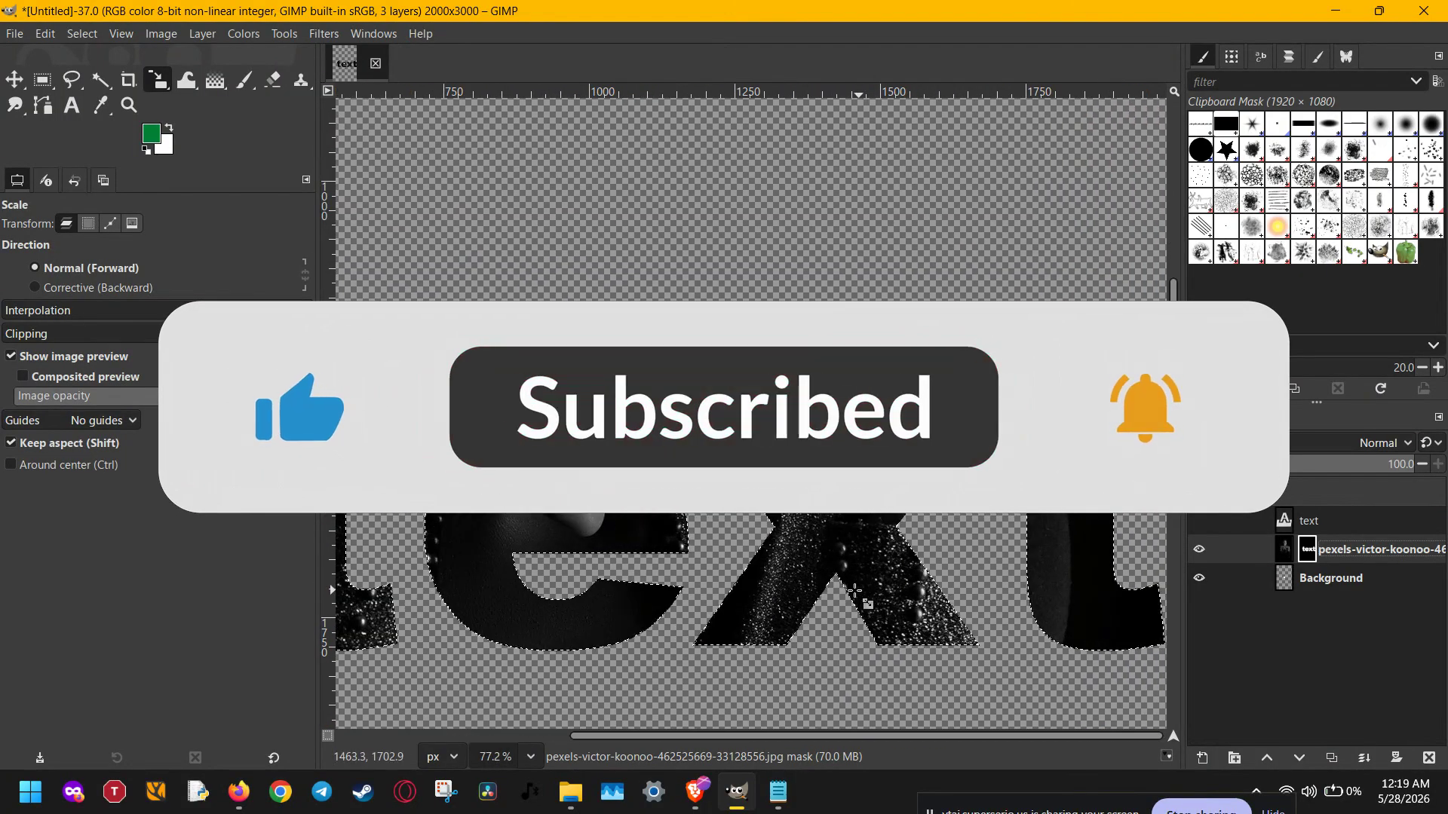